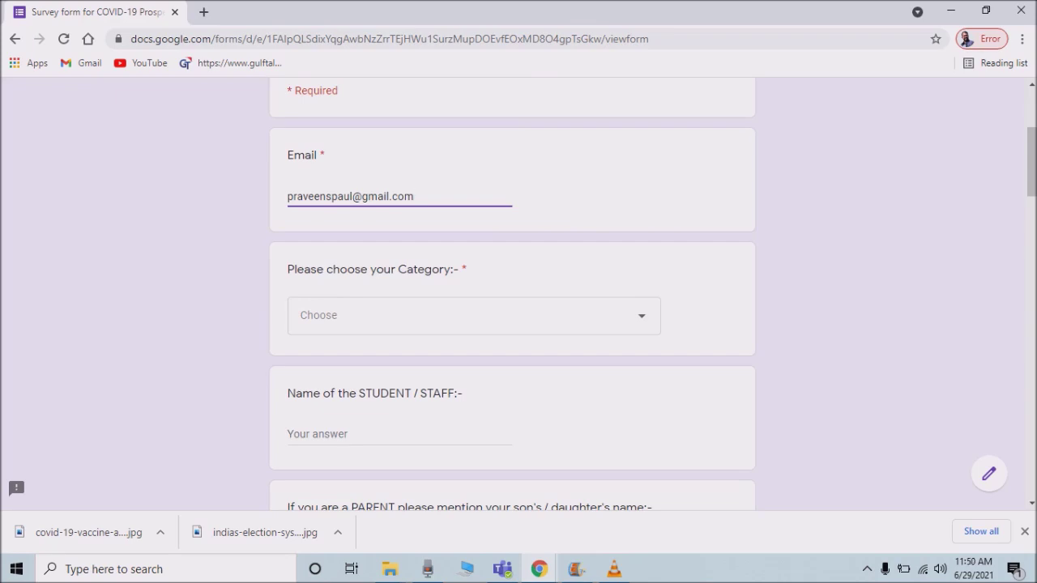
# Answer the Category question with STUDENT from its dropdown.
pyautogui.click(474, 315)
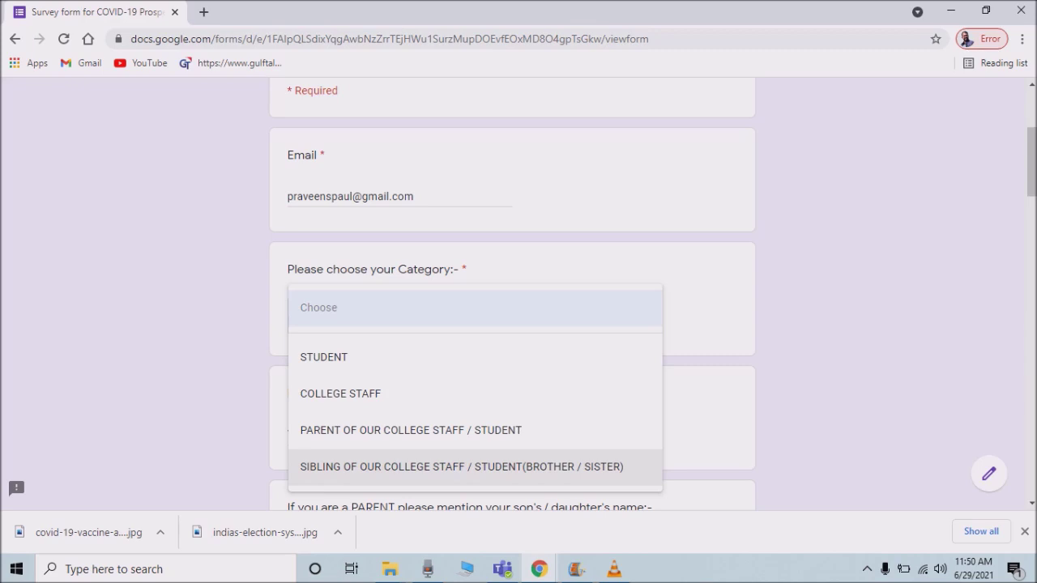
pyautogui.press('Up')
pyautogui.press('Up')
pyautogui.press('Up')
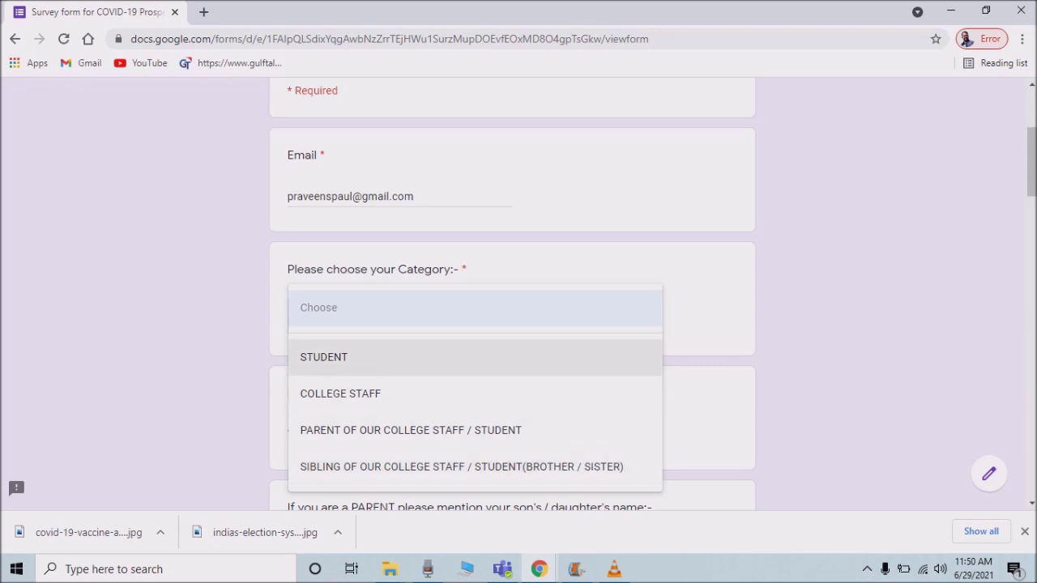
pyautogui.press('Return')
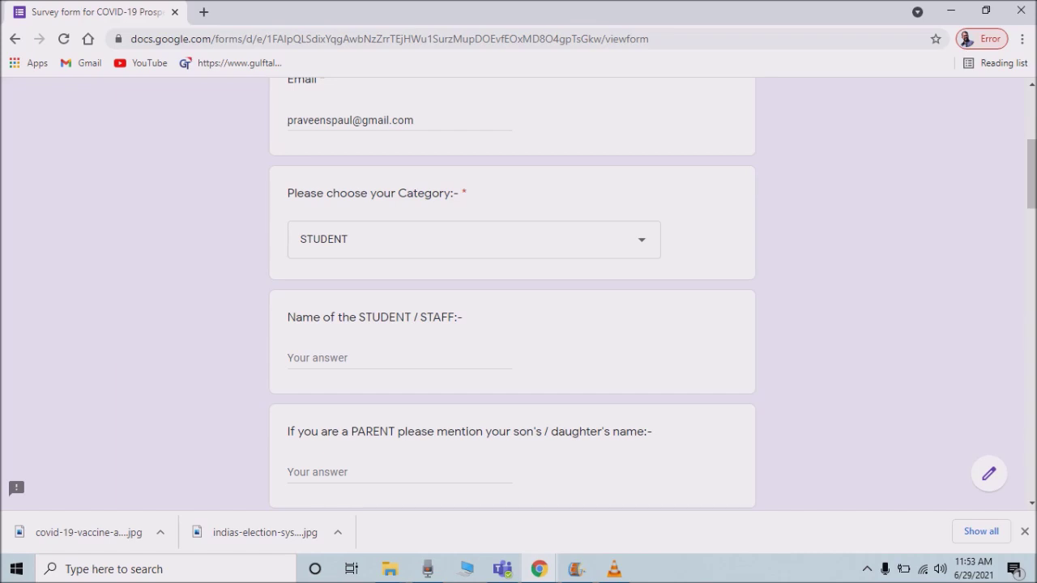
# Fill the Name of the STUDENT / STAFF question with the student's saved full name.
pyautogui.click(397, 358)
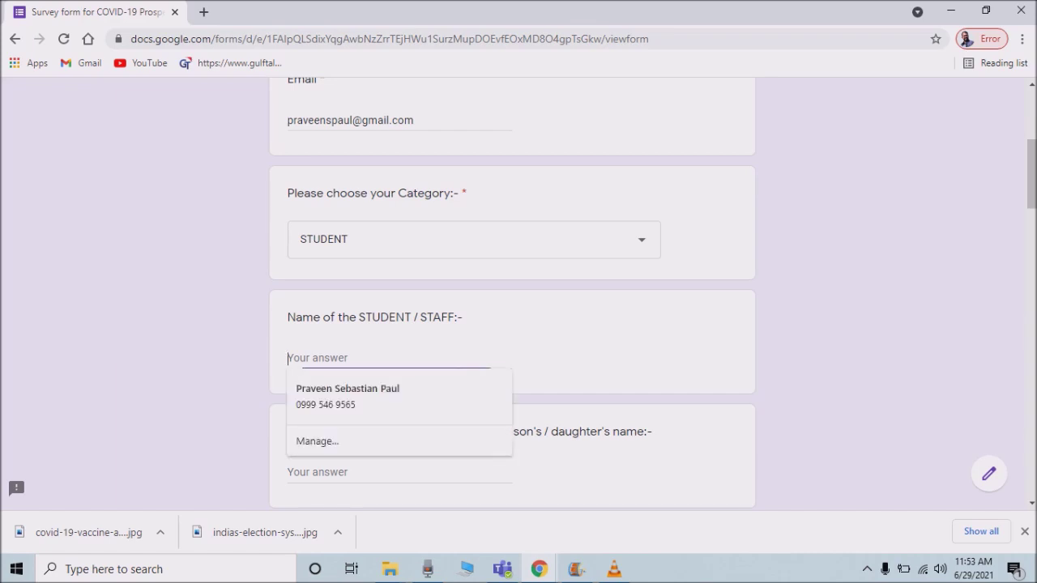
pyautogui.press('Down')
pyautogui.press('Return')
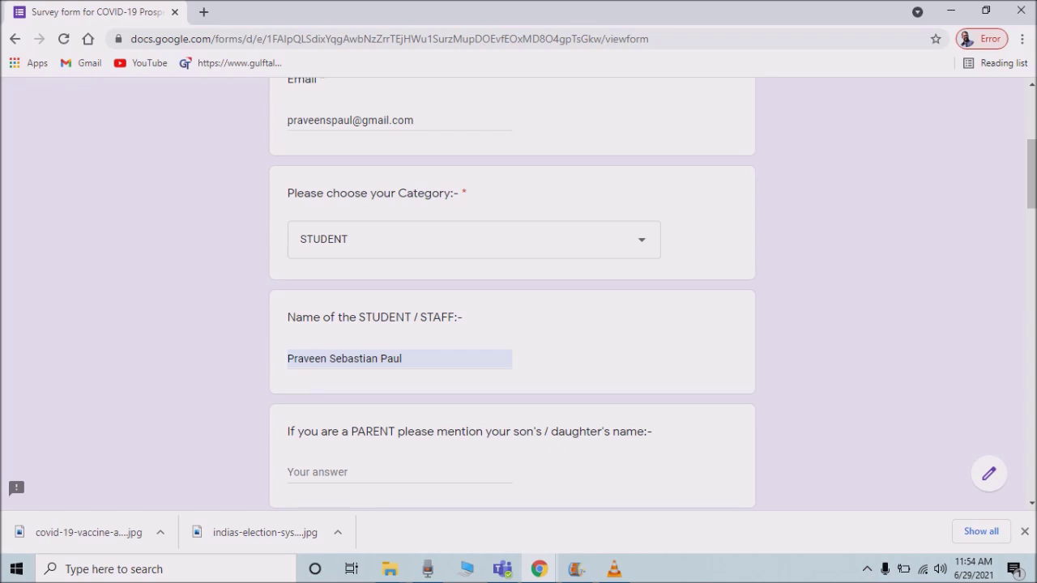
pyautogui.scroll(-2, 512, 292)
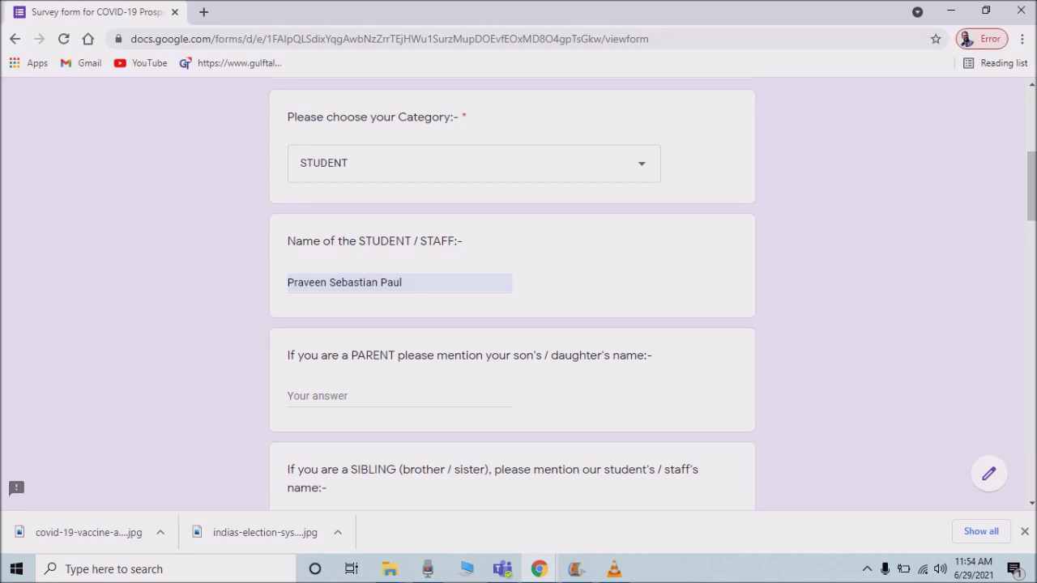
pyautogui.scroll(-2, 519, 291)
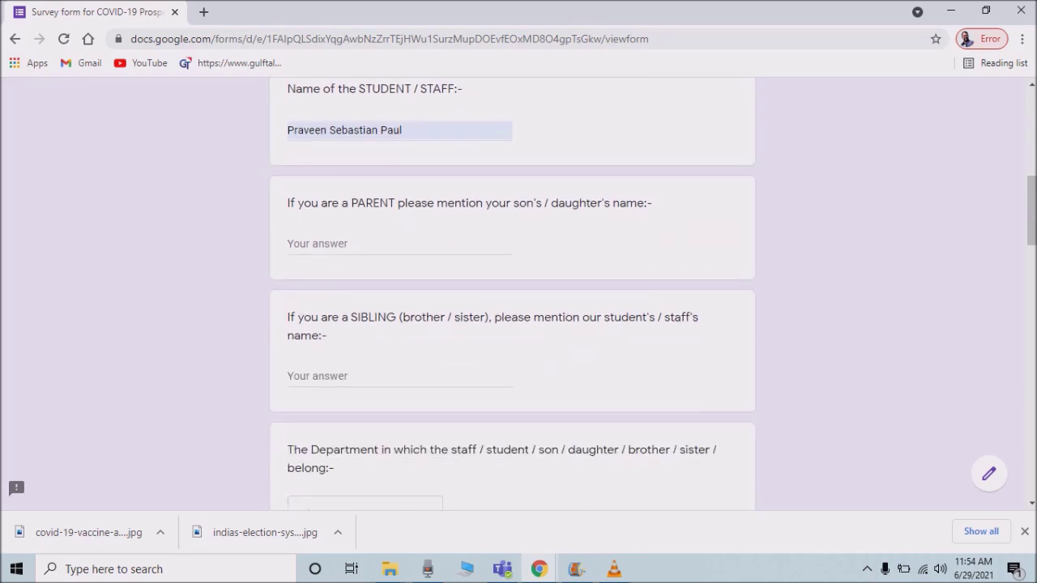
pyautogui.scroll(-1, 519, 292)
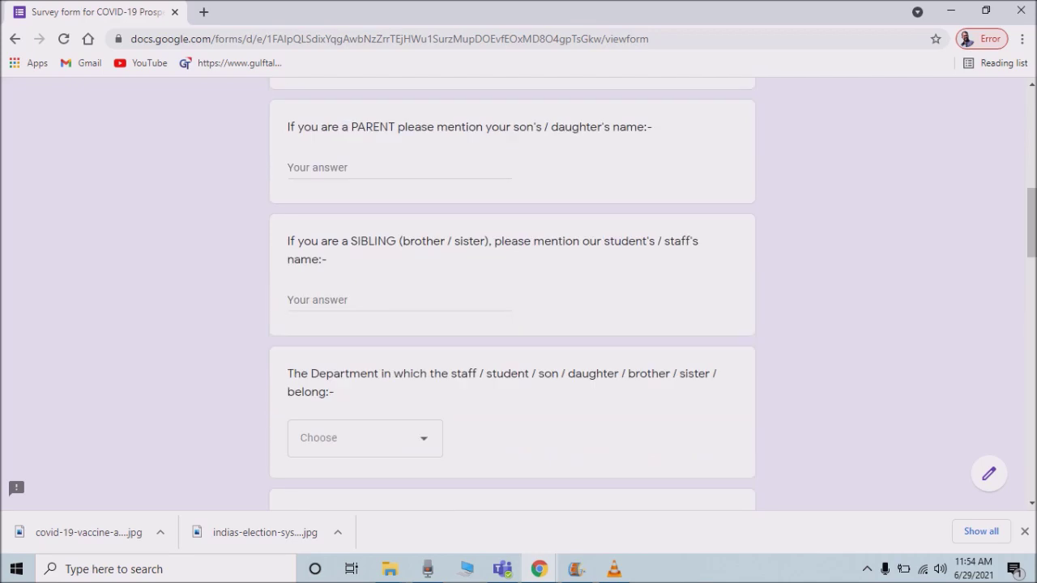
# Enter the child's name in the PARENT question and the student's name in the SIBLING question.
pyautogui.click(289, 168)
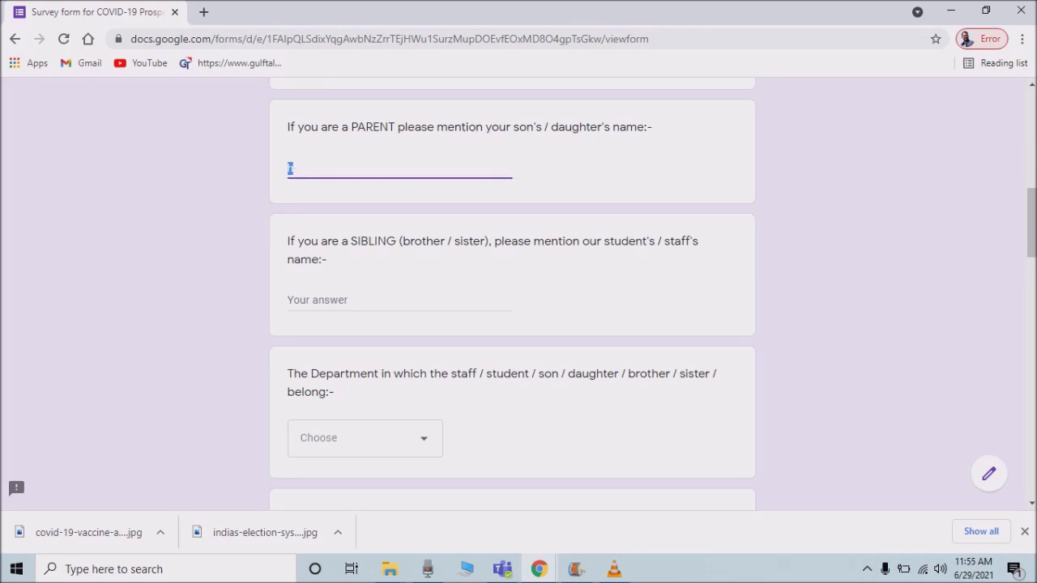
pyautogui.write('HANNAH')
pyautogui.click(398, 300)
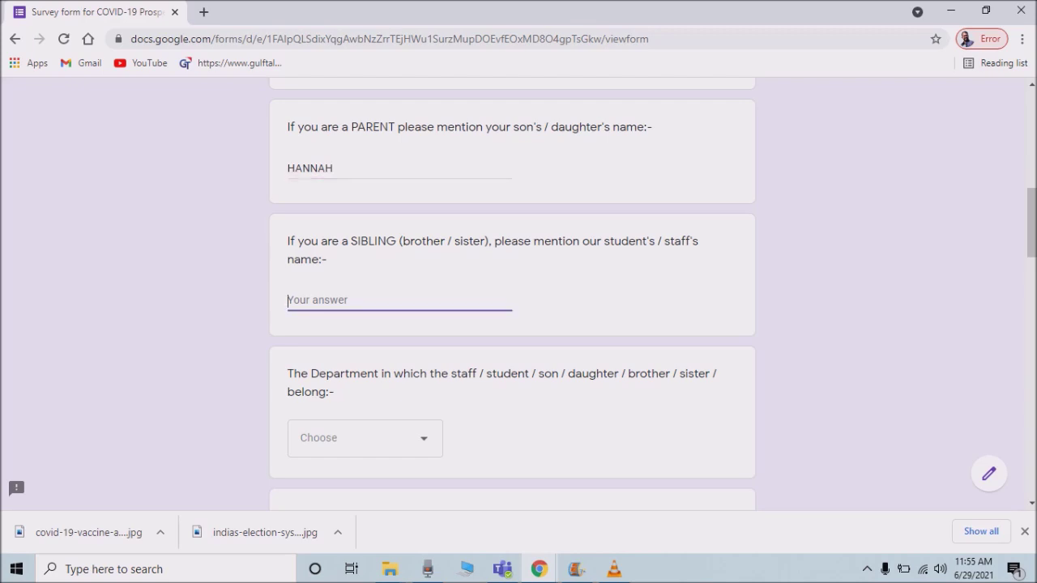
pyautogui.write('RAM')
pyautogui.scroll(-1, 512, 292)
pyautogui.scroll(-2, 512, 292)
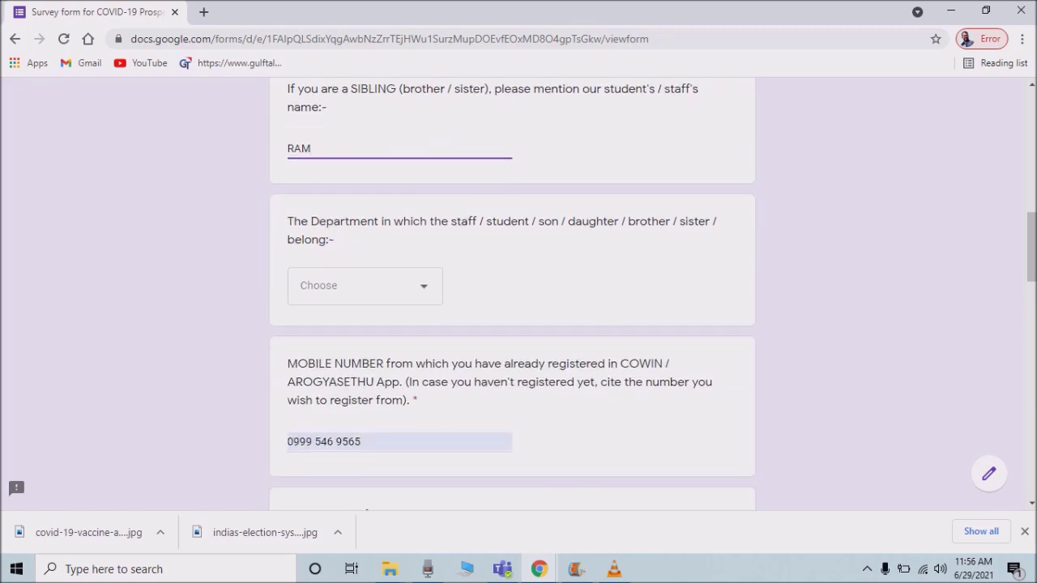
# Choose BCA from the Department dropdown and confirm it stays selected.
pyautogui.press('Tab')
pyautogui.press('Return')
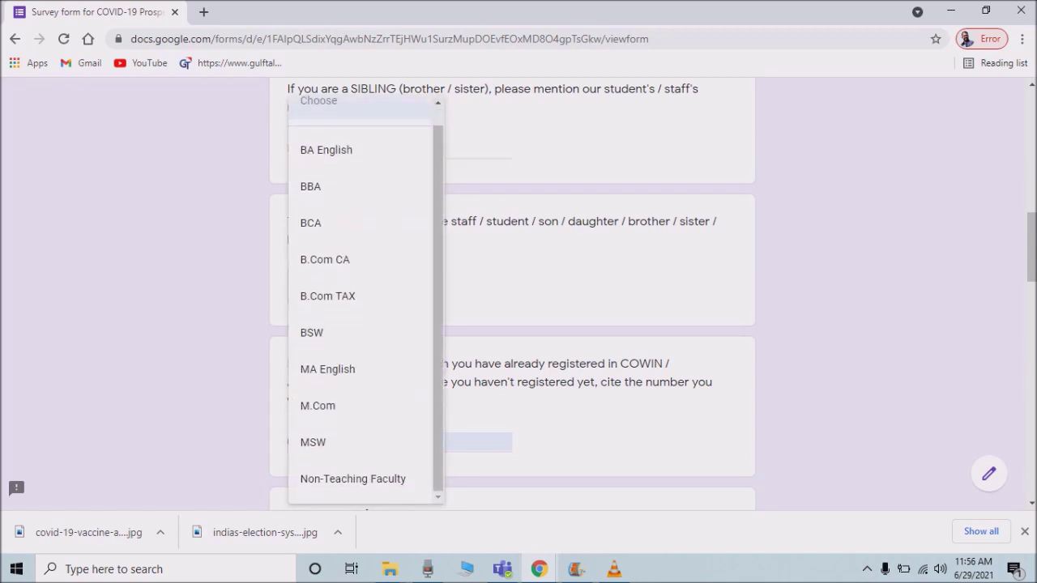
pyautogui.press('Down')
pyautogui.press('Down')
pyautogui.press('Down')
pyautogui.press('Down')
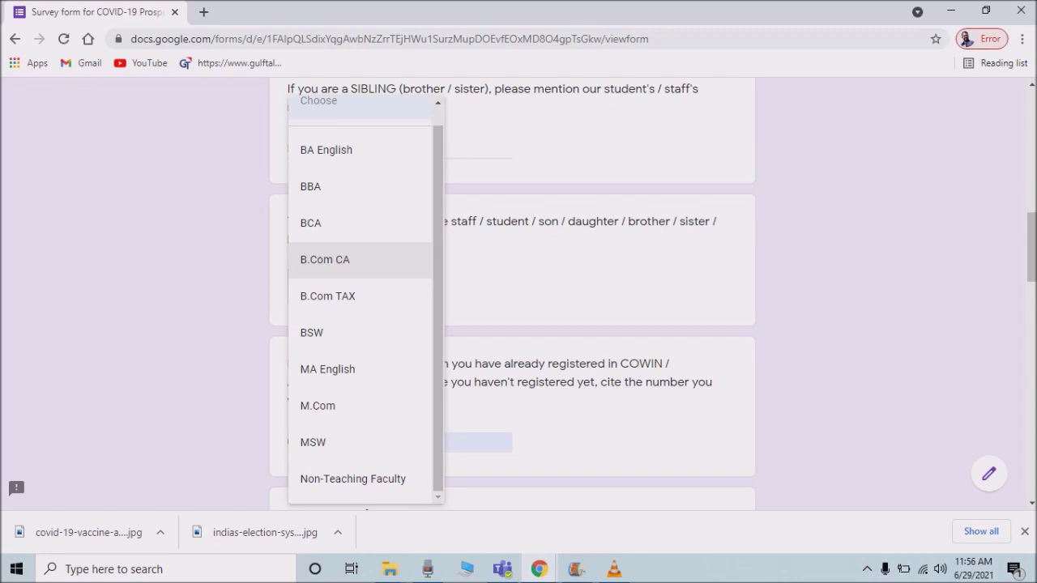
pyautogui.press('Up')
pyautogui.press('Up')
pyautogui.press('Up')
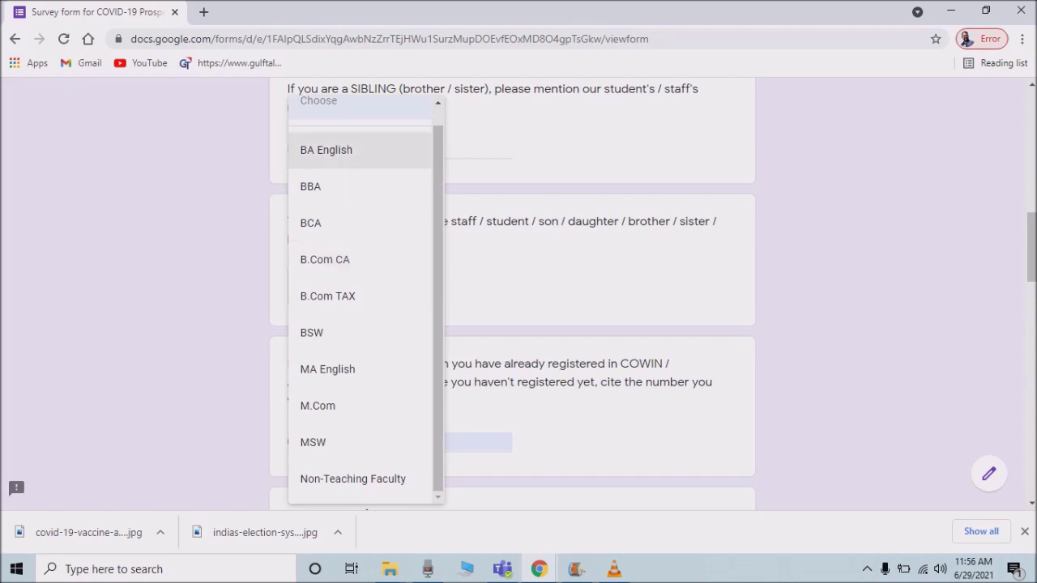
pyautogui.press('Down')
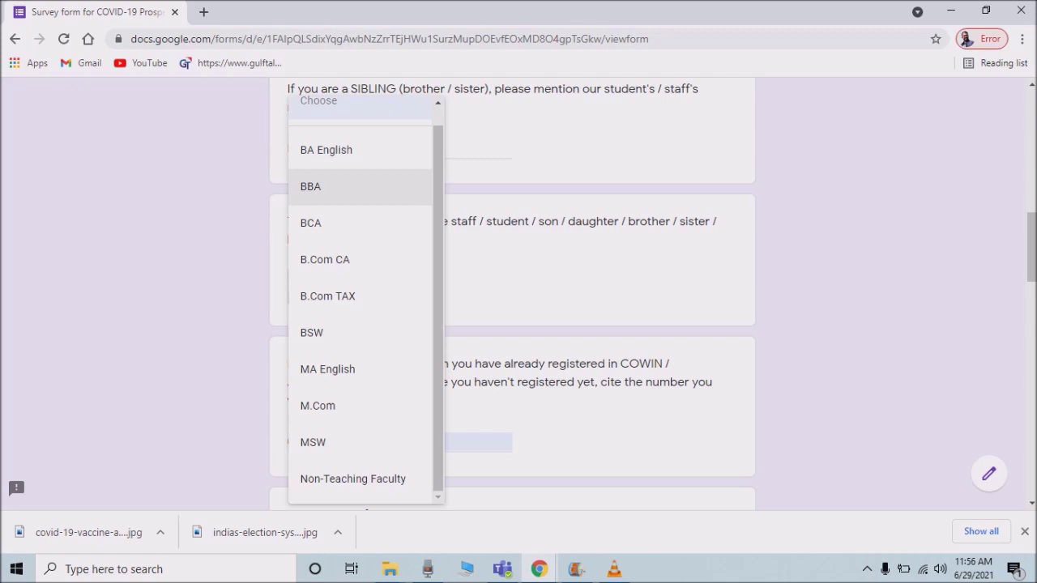
pyautogui.press('Up')
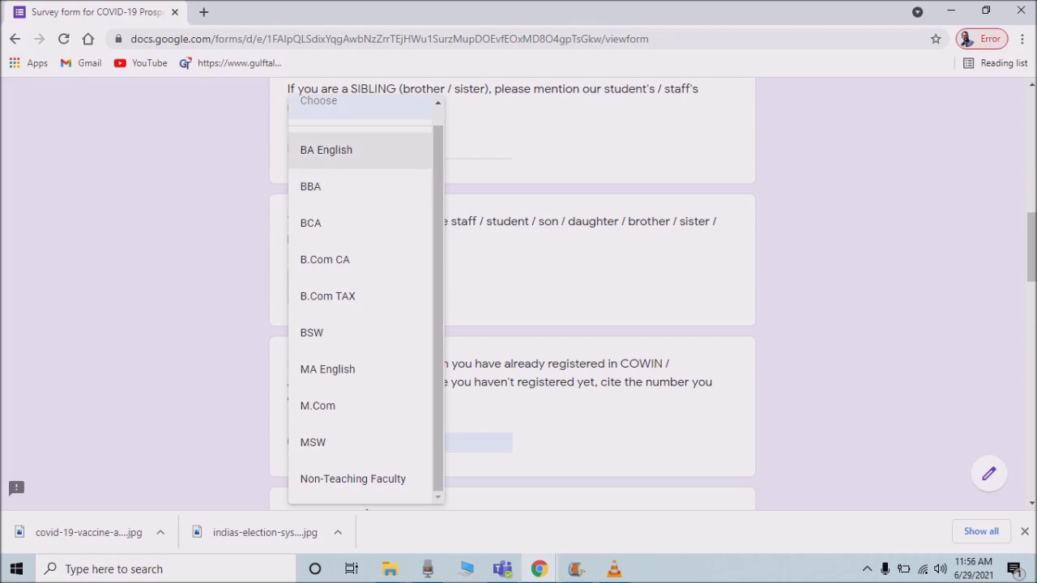
pyautogui.press('Down')
pyautogui.press('Down')
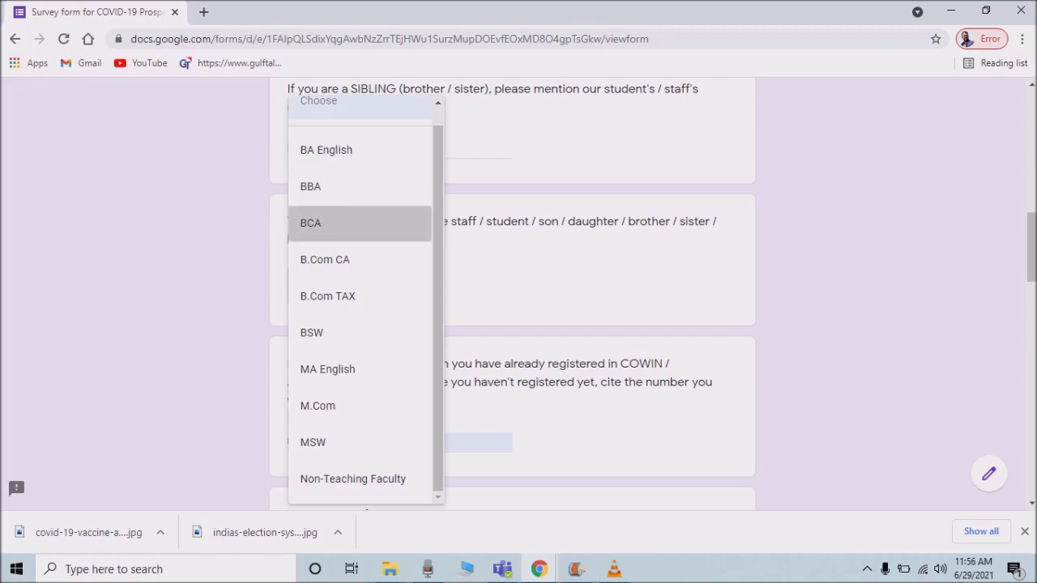
pyautogui.press('Return')
pyautogui.scroll(-1, 518, 284)
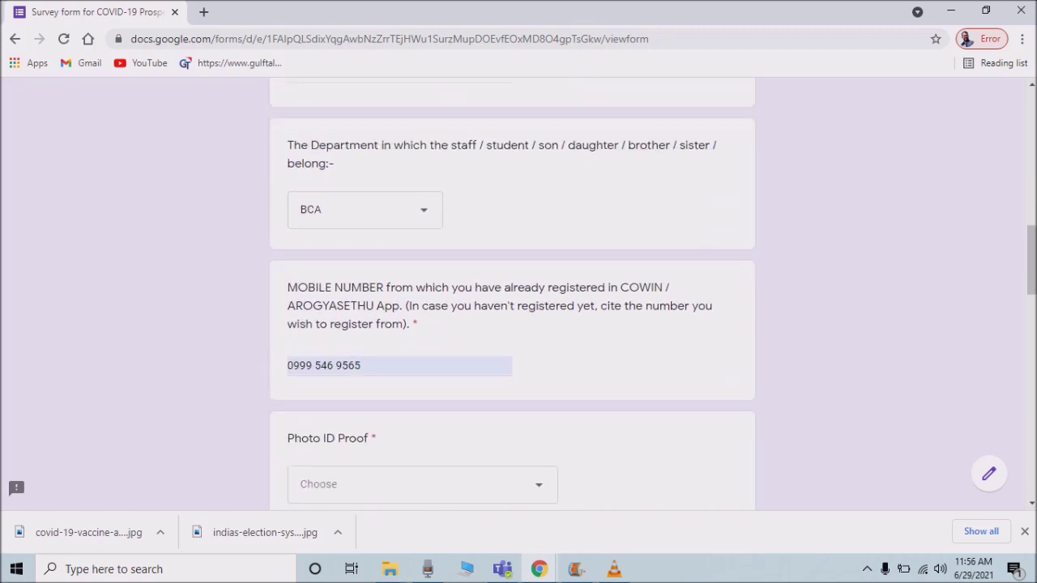
pyautogui.scroll(1, 518, 284)
pyautogui.scroll(-1, 512, 292)
pyautogui.press('Return')
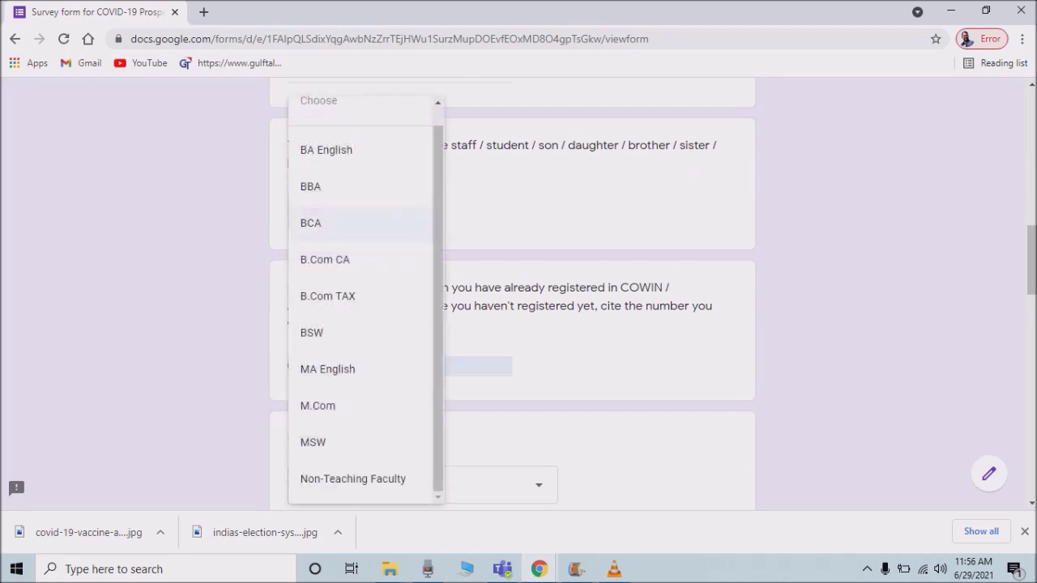
pyautogui.press('Return')
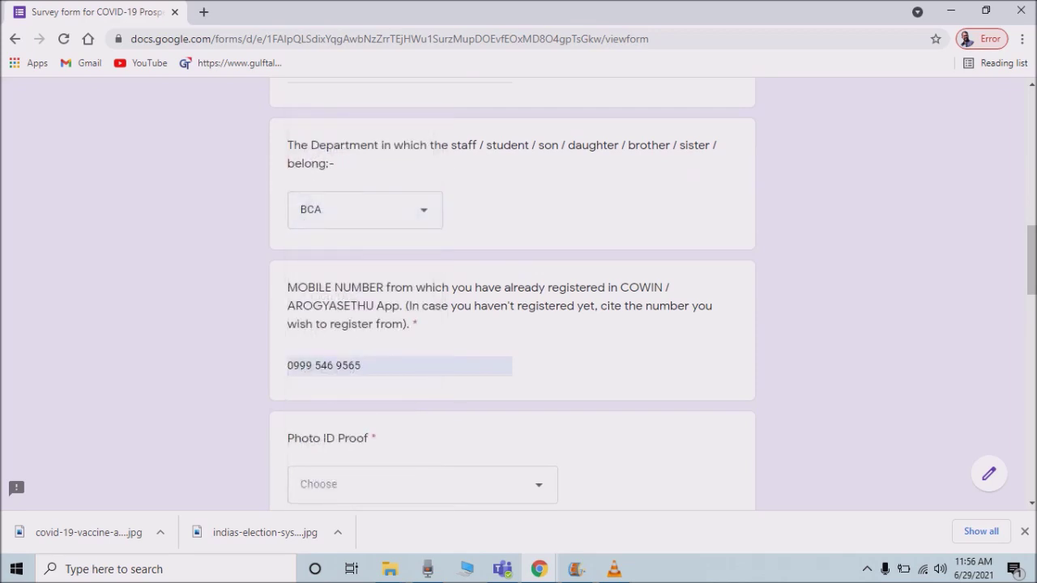
pyautogui.scroll(-1, 519, 292)
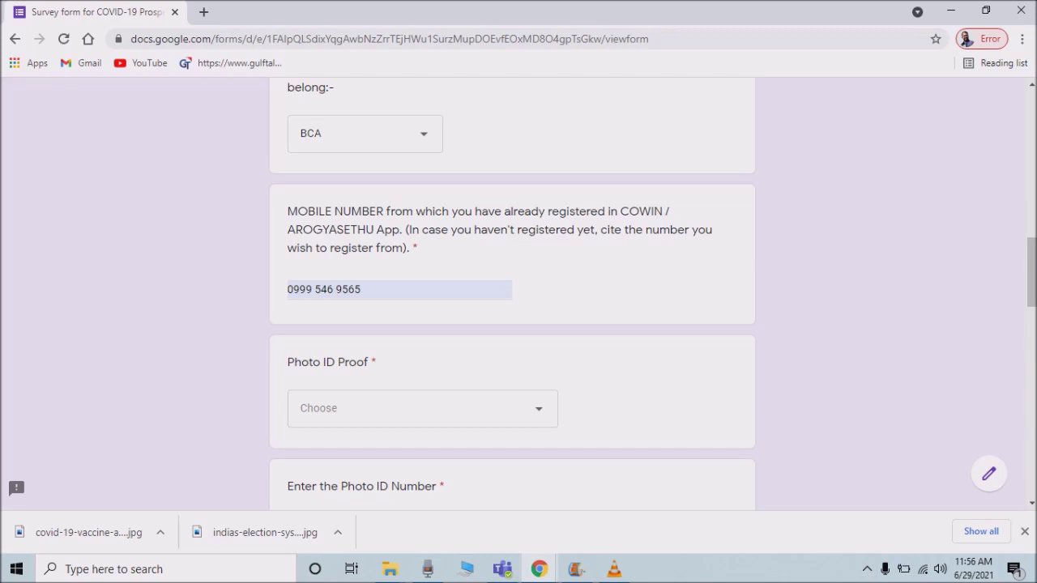
# Set the Photo ID Proof answer to Aadhar Card.
pyautogui.click(362, 289)
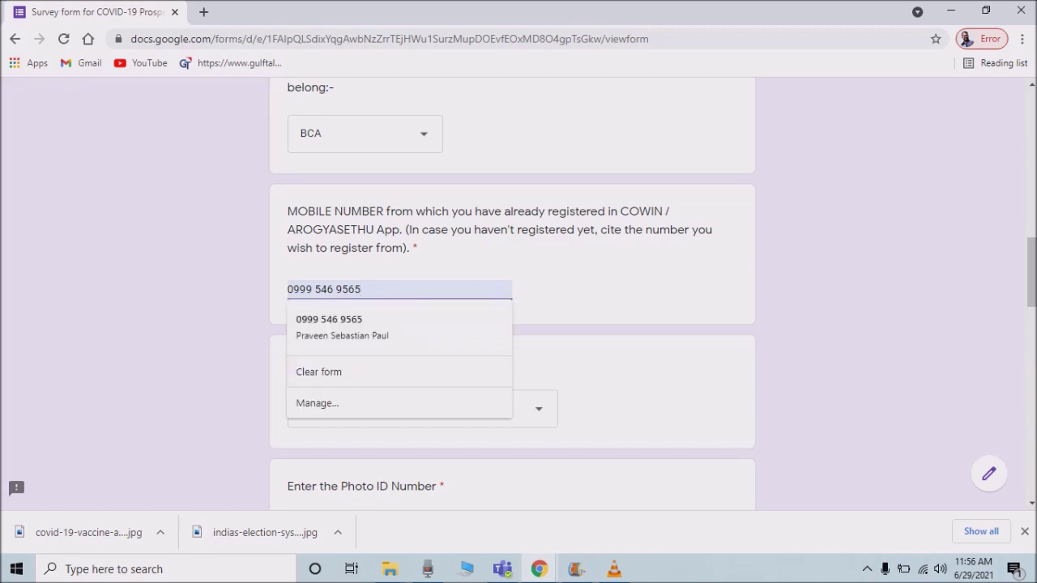
pyautogui.press('Tab')
pyautogui.scroll(-2, 512, 296)
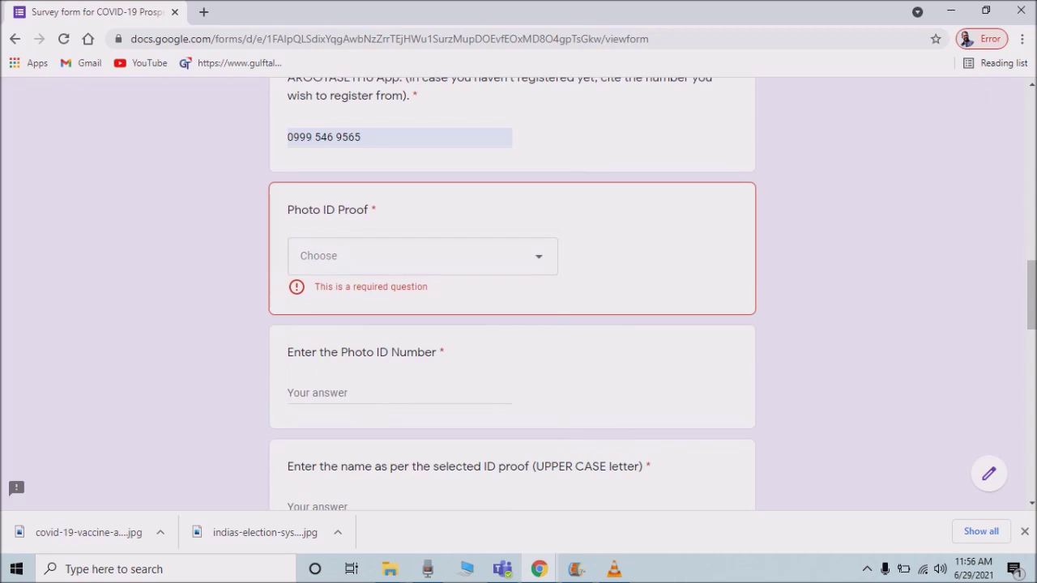
pyautogui.press('Return')
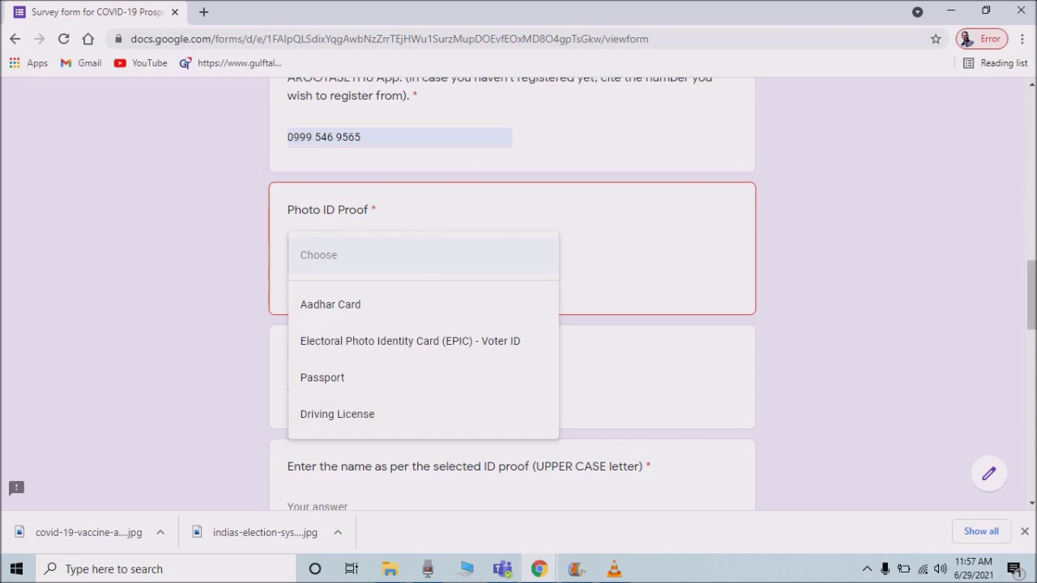
pyautogui.press('Down')
pyautogui.press('Return')
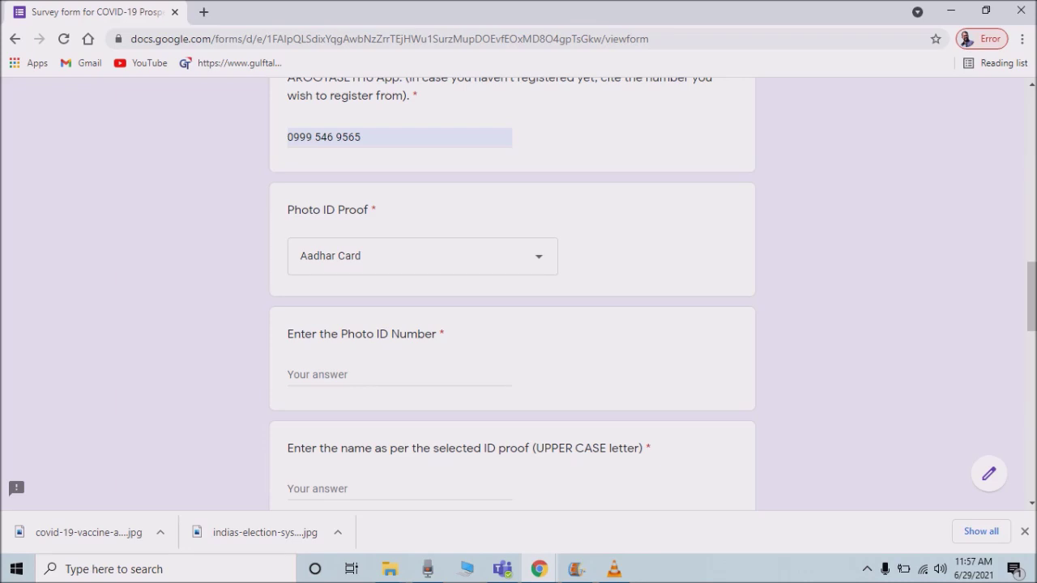
# Enter the ID number in the Photo ID Number question.
pyautogui.click(399, 374)
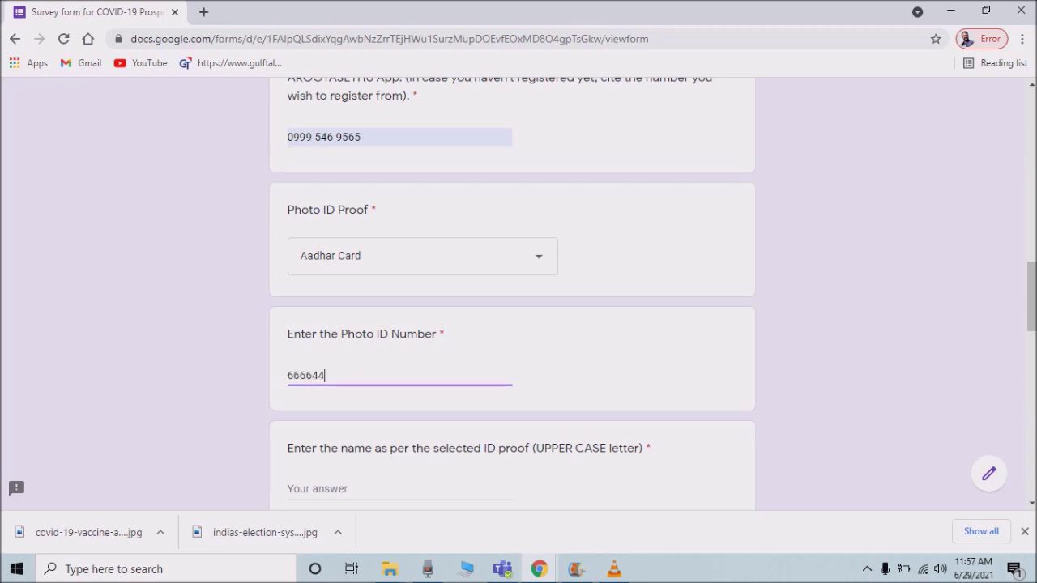
pyautogui.scroll(-2, 512, 291)
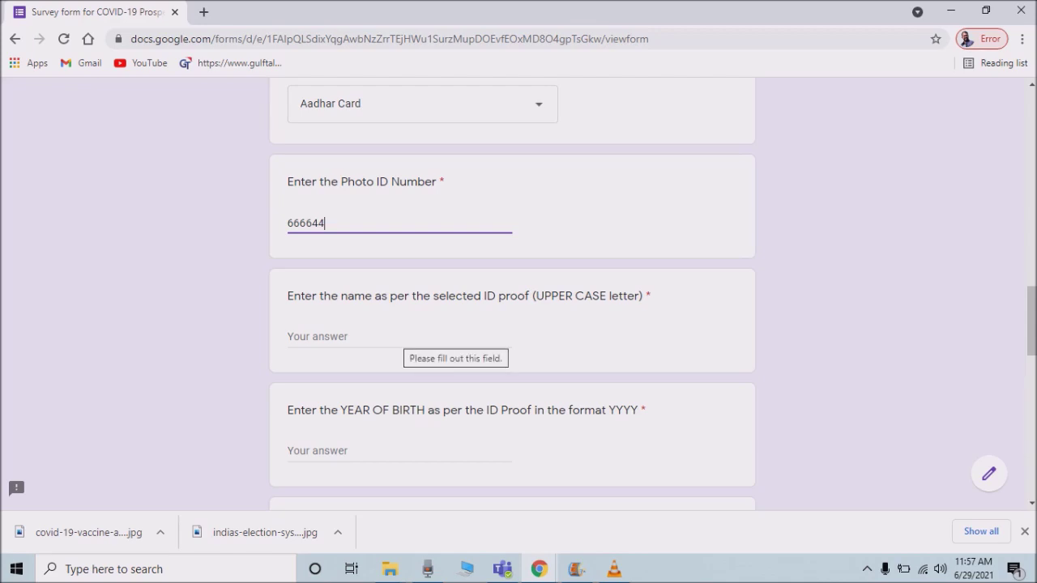
# Enter the ID-holder's name in capitals and 2004 as the year of birth.
pyautogui.click(401, 338)
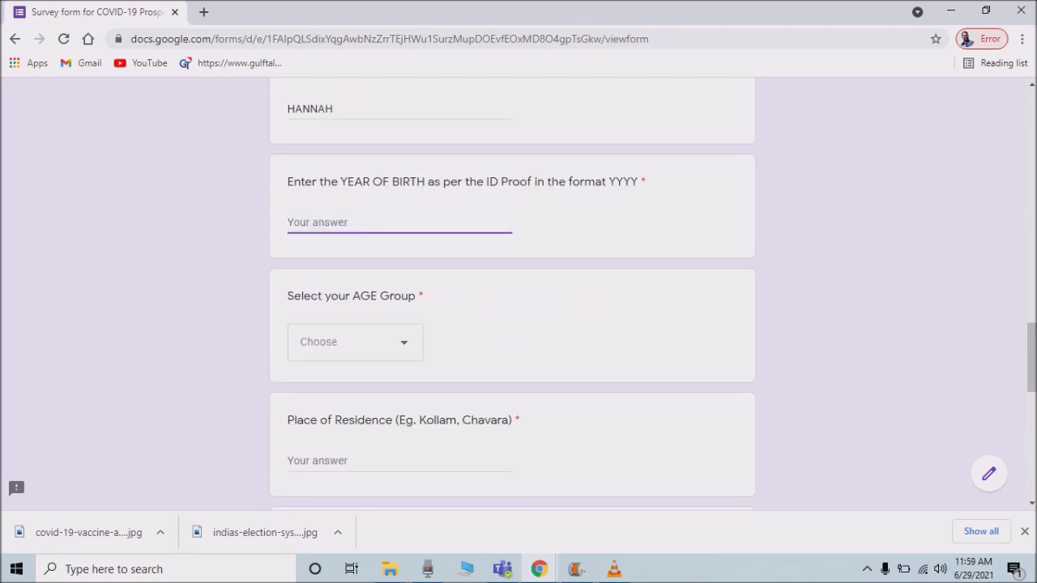
pyautogui.scroll(1, 512, 293)
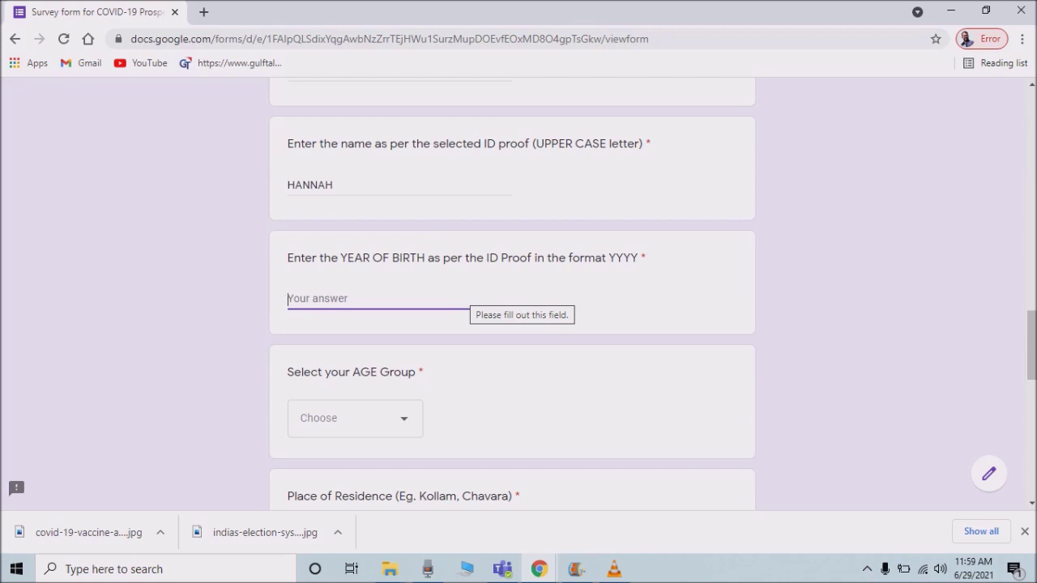
pyautogui.write('20')
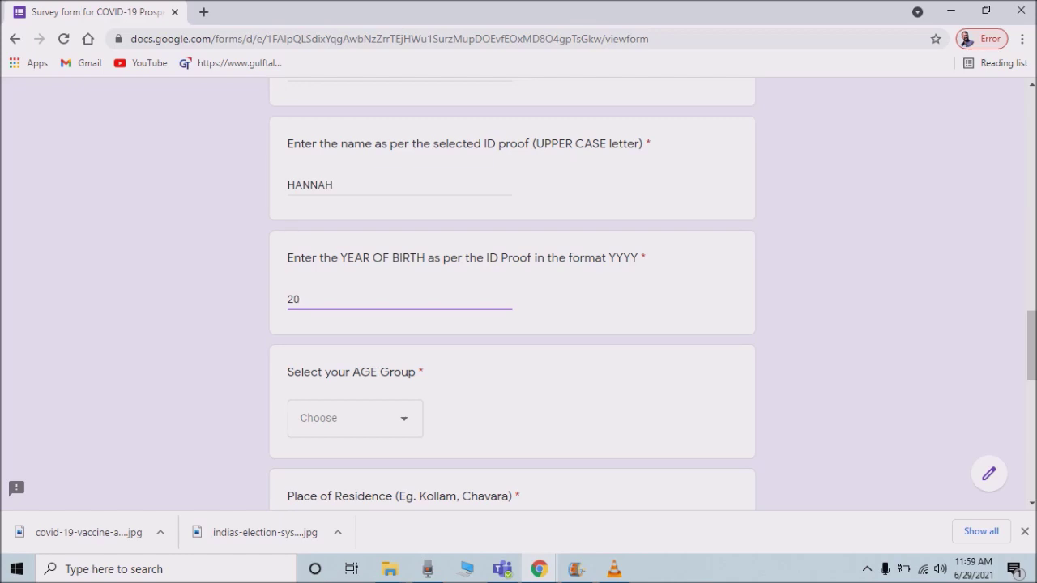
pyautogui.write('04')
pyautogui.scroll(-1, 518, 292)
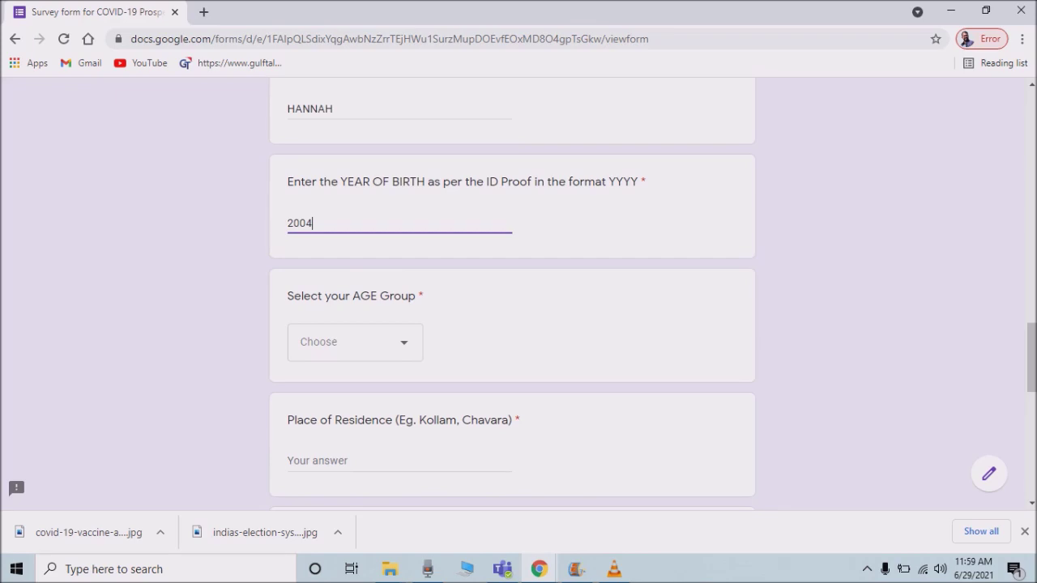
pyautogui.scroll(-1, 519, 291)
# Choose Age 18+ as the age group.
pyautogui.click(355, 265)
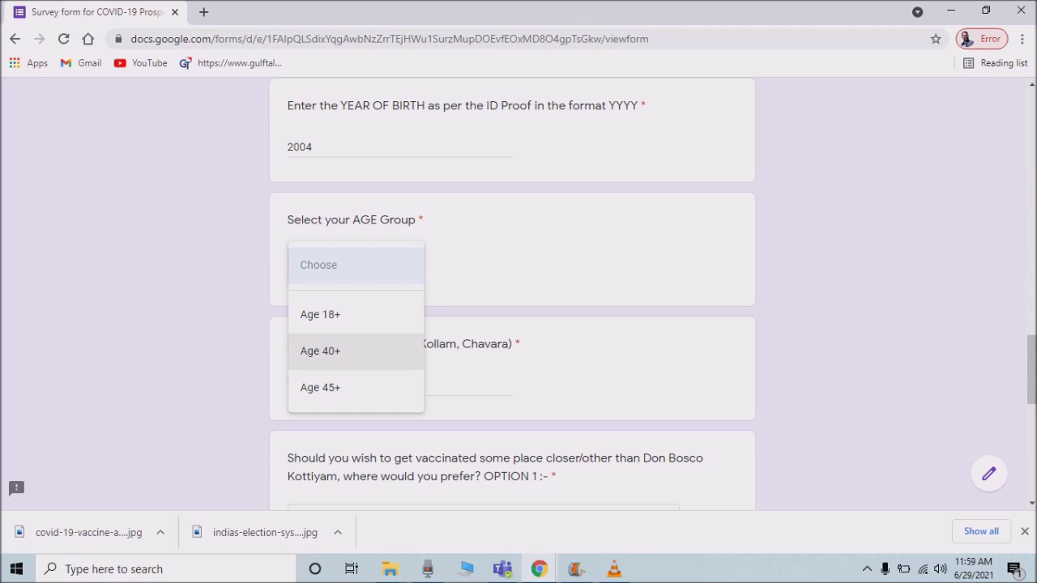
pyautogui.click(320, 315)
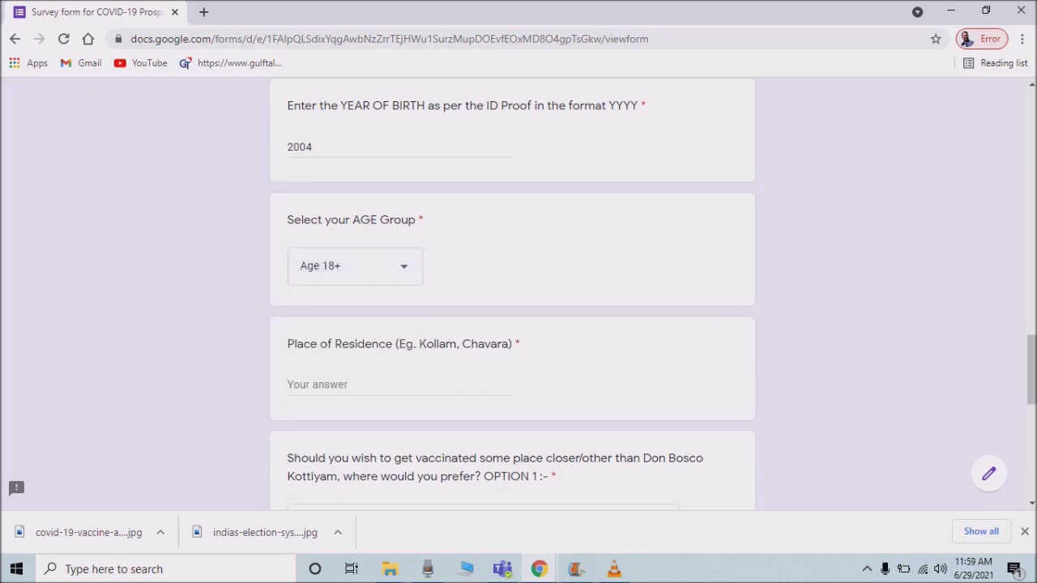
pyautogui.scroll(-1, 518, 324)
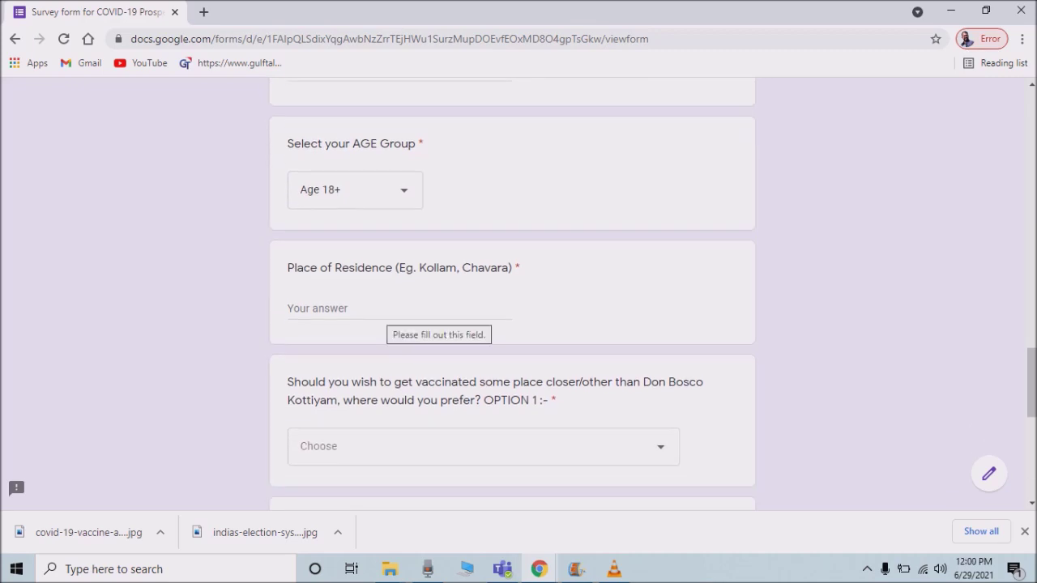
# Enter the locality as the place of residence, removing the stray trailing '.O.'.
pyautogui.click(393, 309)
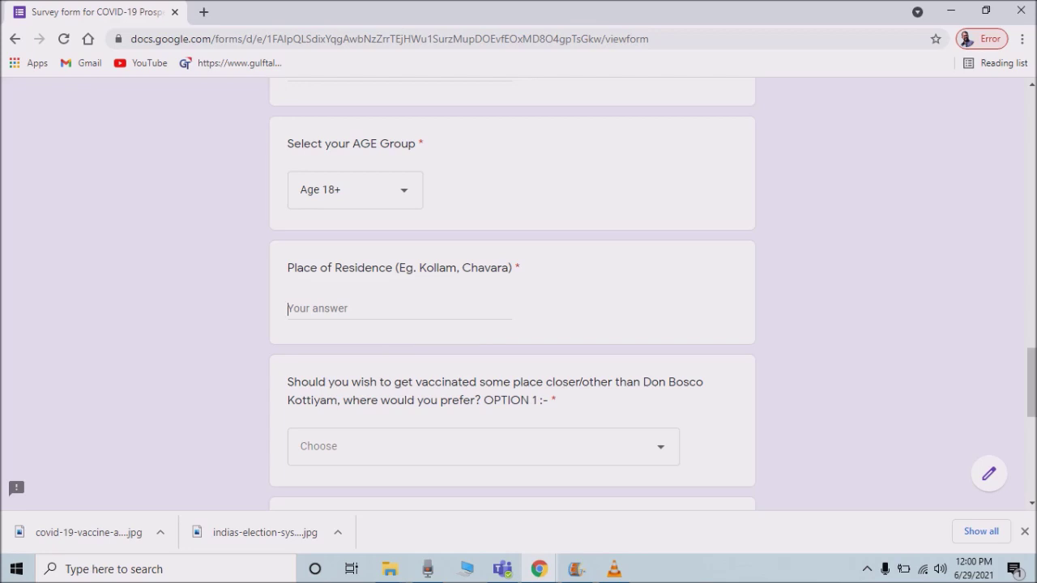
pyautogui.write('R')
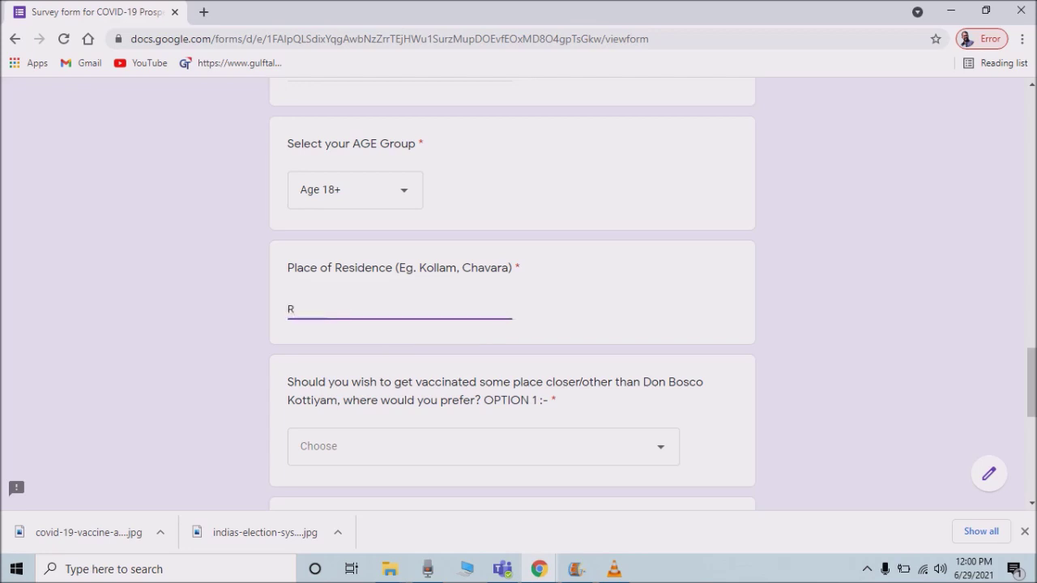
pyautogui.write('AMANKULANGRA,')
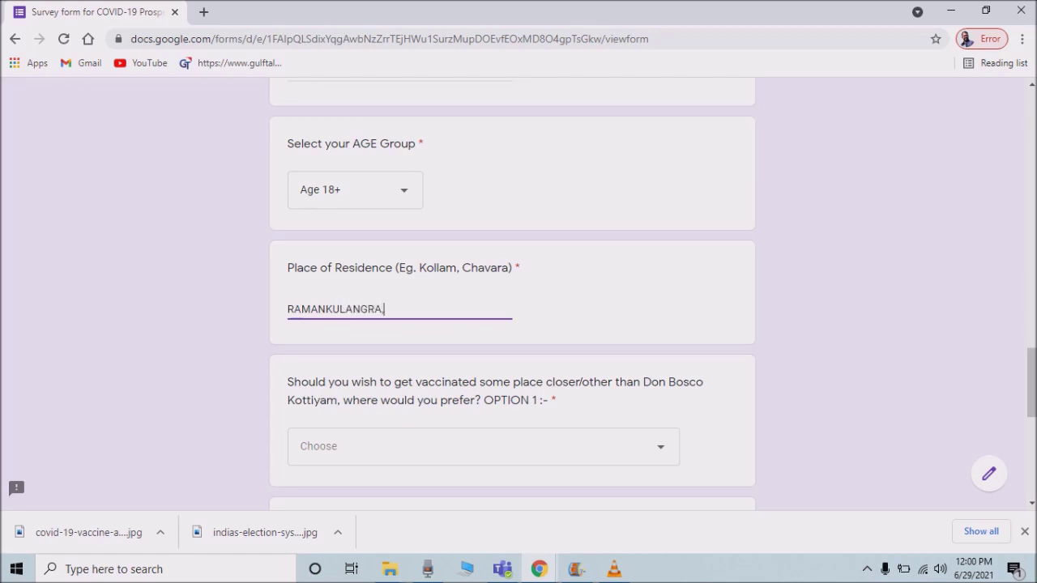
pyautogui.write(' KAVANAD .O.')
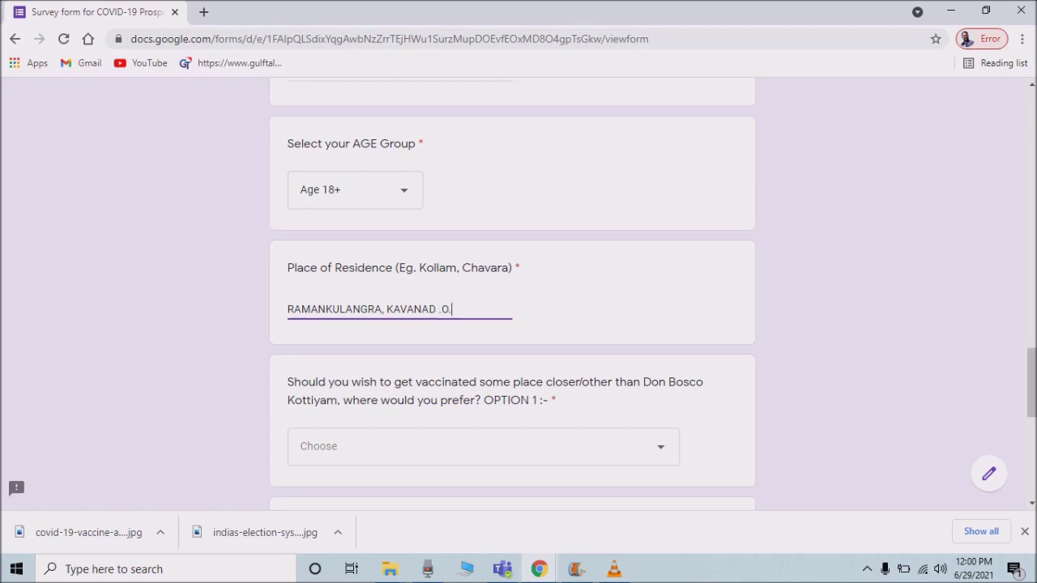
pyautogui.hotkey('shift', 'Left')
pyautogui.hotkey('shift', 'Left')
pyautogui.hotkey('shift', 'Left')
pyautogui.press('BackSpace')
pyautogui.scroll(-5, 512, 299)
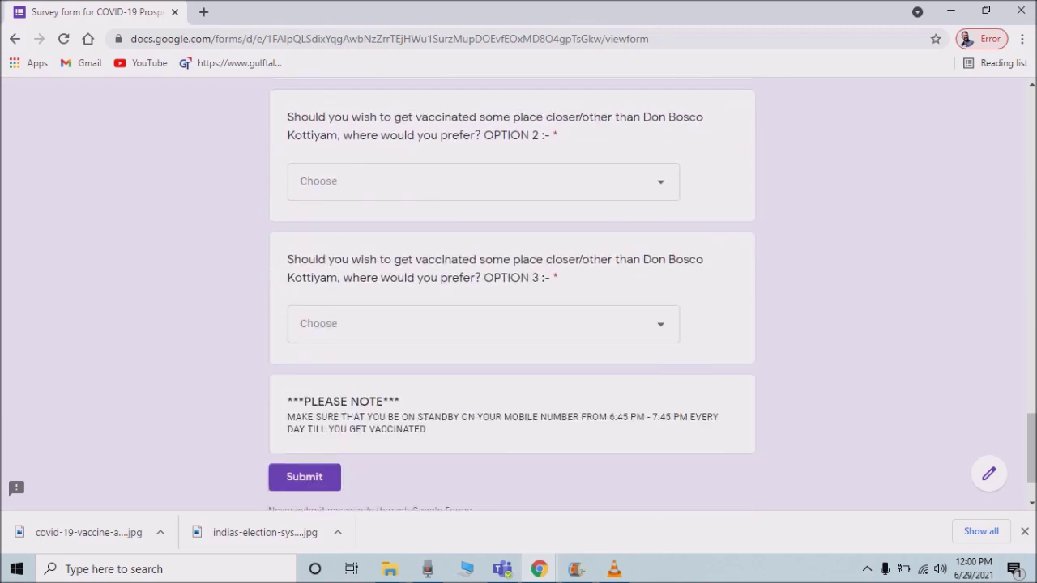
pyautogui.scroll(3, 512, 292)
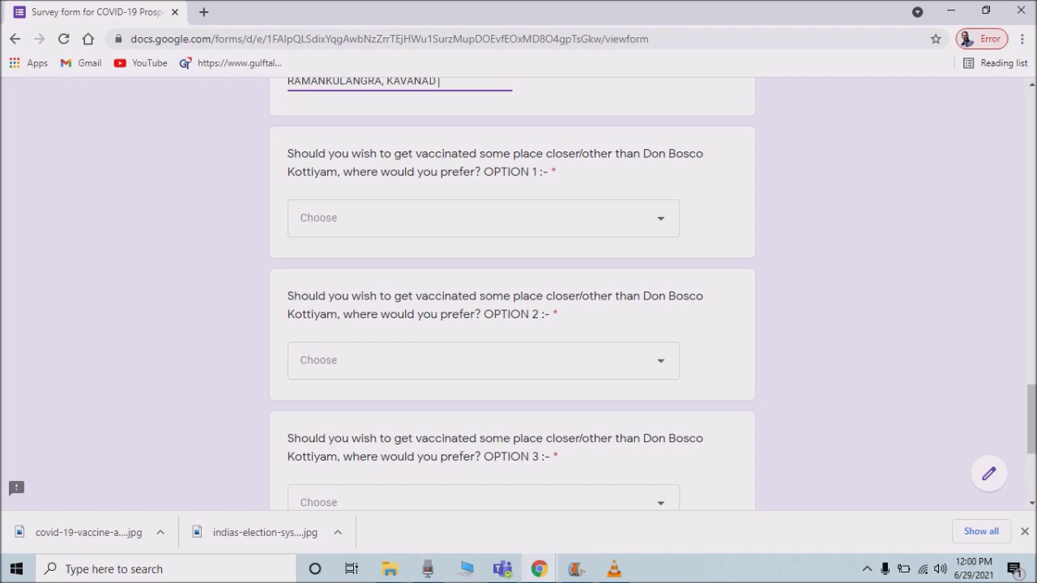
# Move off the Place of Residence answer, leaving OPTION 1 flagged as required.
pyautogui.press('Tab')
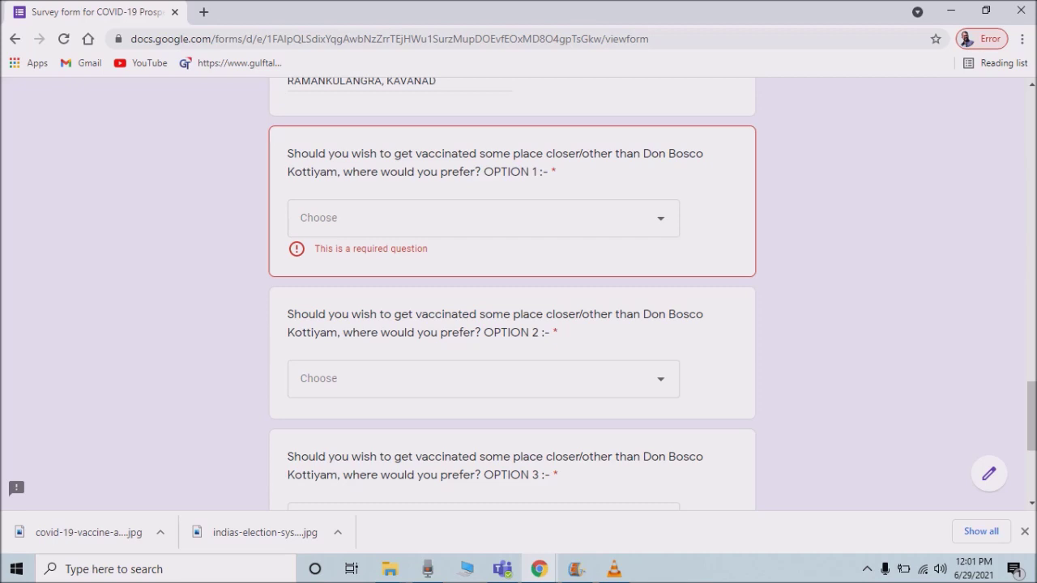
# Choose CHAVARA CHC COMMUNITY HEALTH CENTRE for OPTION 1.
pyautogui.click(478, 219)
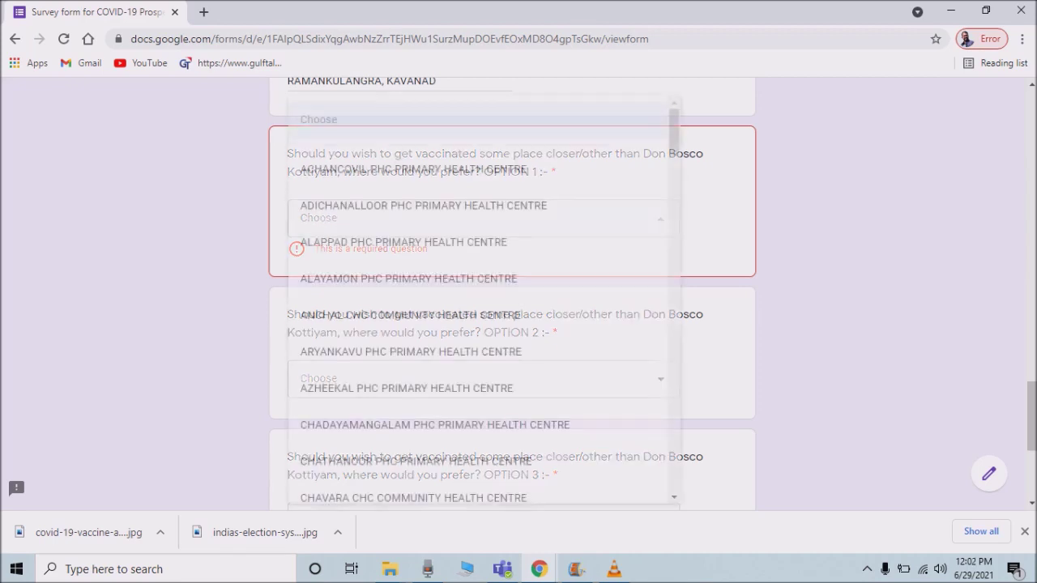
pyautogui.scroll(-1, 478, 240)
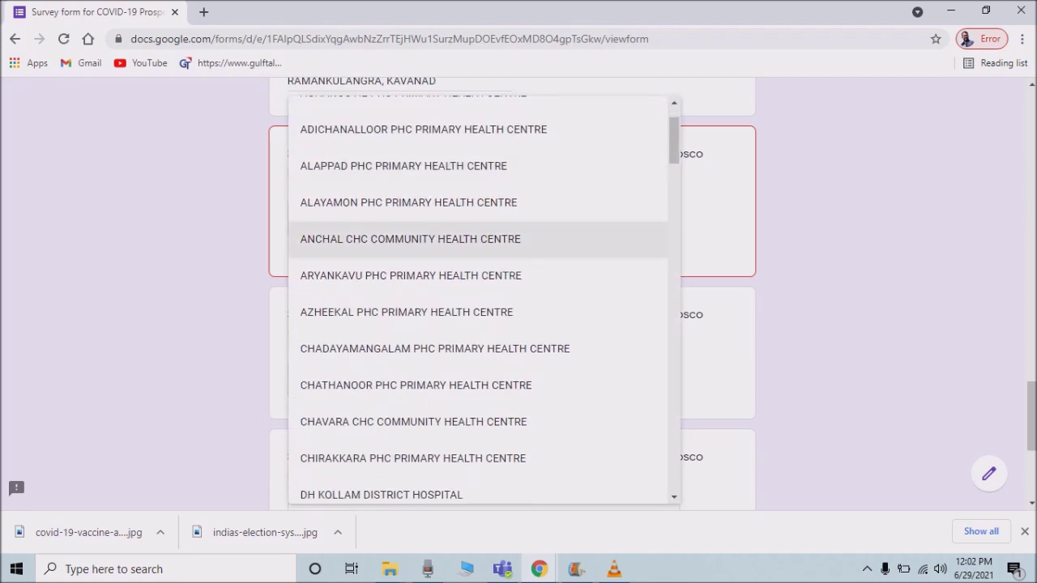
pyautogui.scroll(-3, 478, 239)
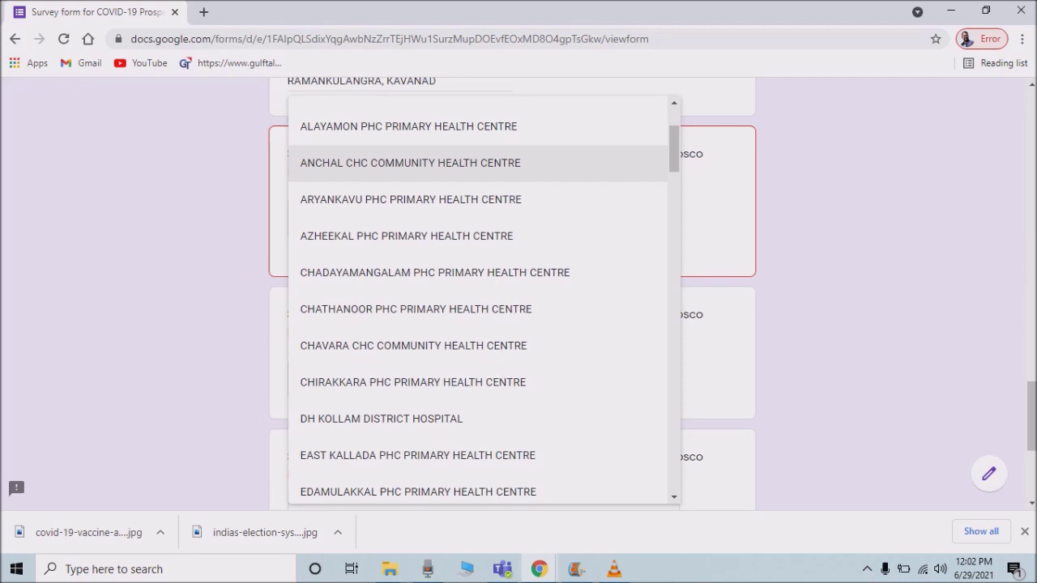
pyautogui.scroll(1, 478, 243)
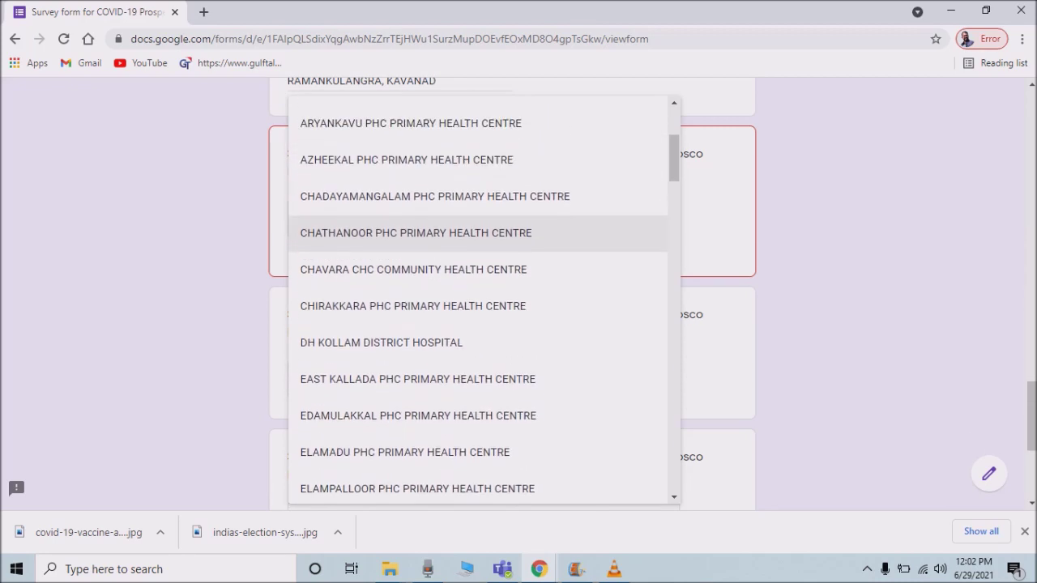
pyautogui.click(413, 268)
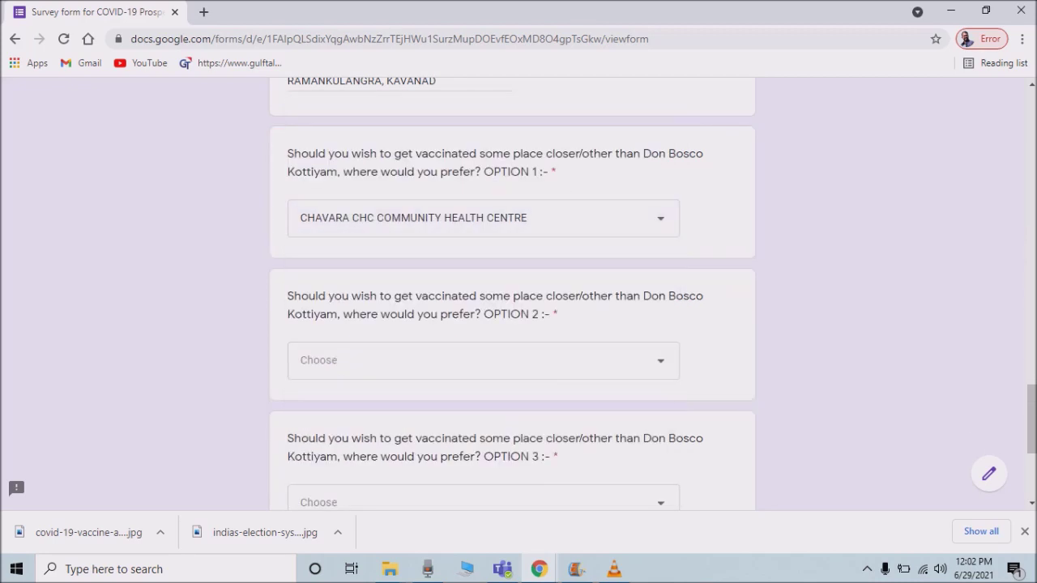
# Choose DH KOLLAM DISTRICT HOSPITAL for OPTION 2 and EAST KALLADA PHC PRIMARY HEALTH CENTRE for OPTION 3.
pyautogui.scroll(-1, 512, 292)
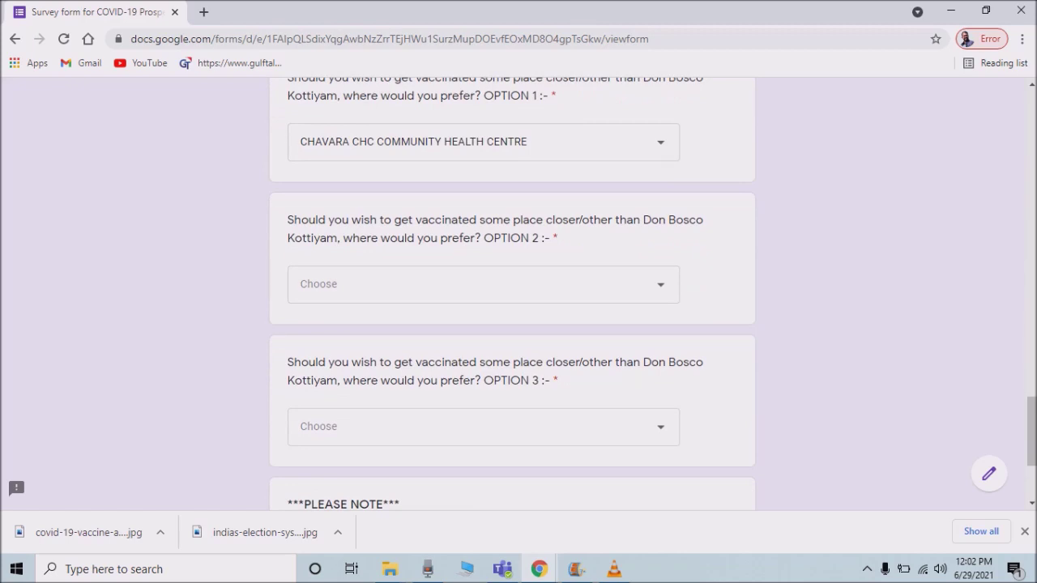
pyautogui.click(413, 276)
pyautogui.scroll(-4, 478, 267)
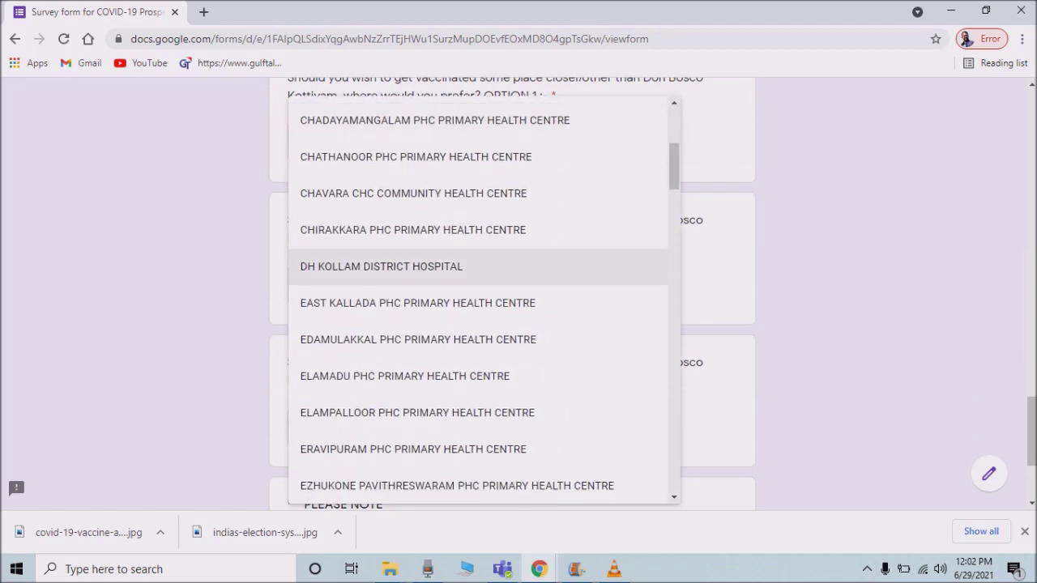
pyautogui.click(397, 266)
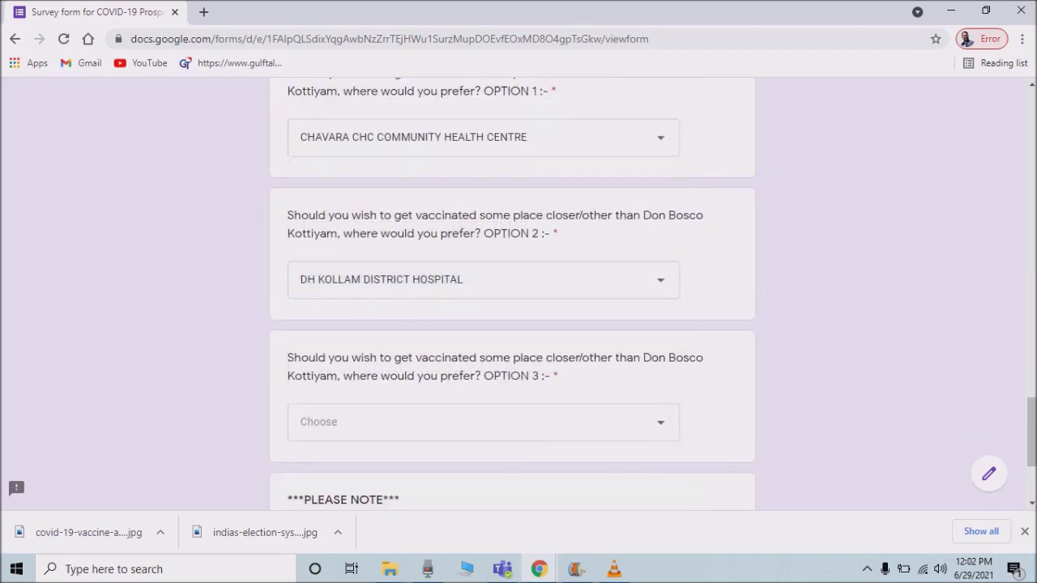
pyautogui.scroll(-3, 512, 292)
pyautogui.click(478, 235)
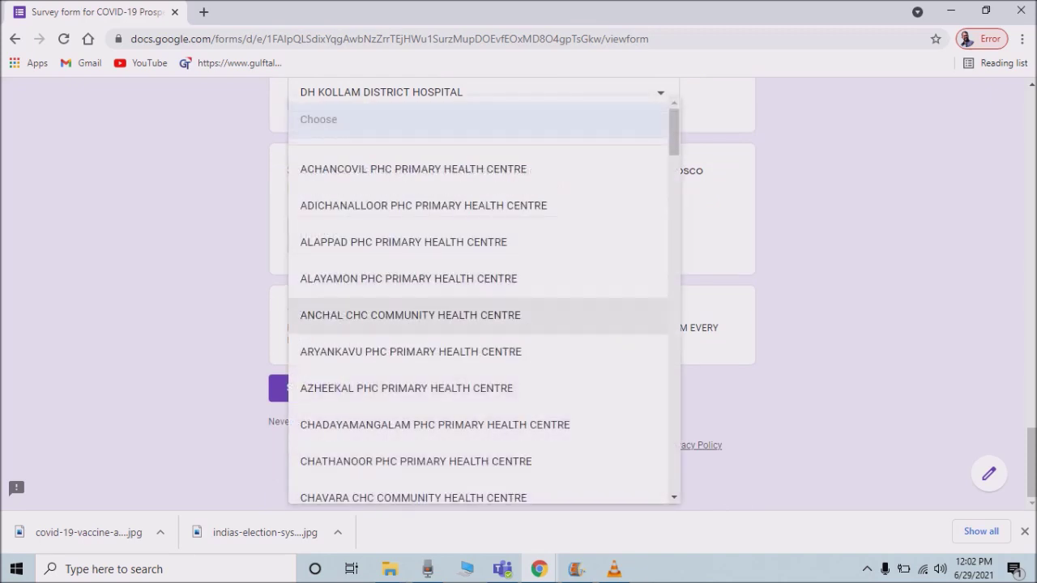
pyautogui.scroll(-3, 478, 381)
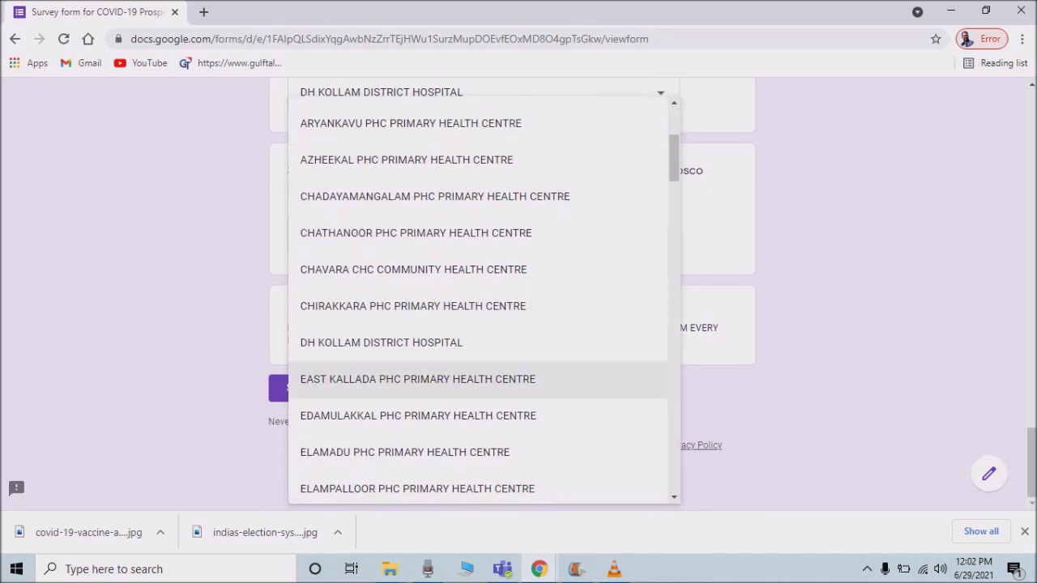
pyautogui.click(418, 379)
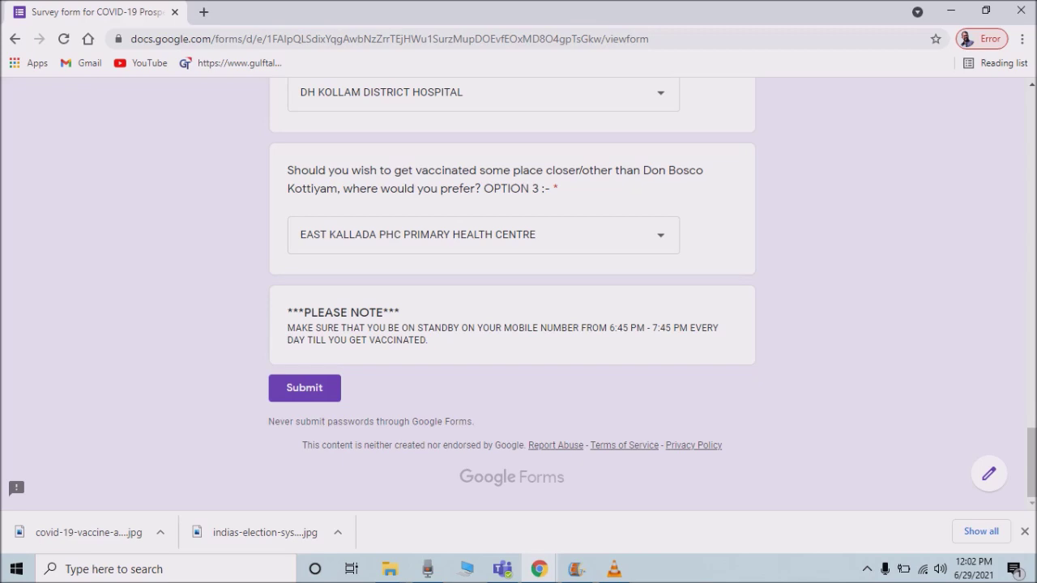